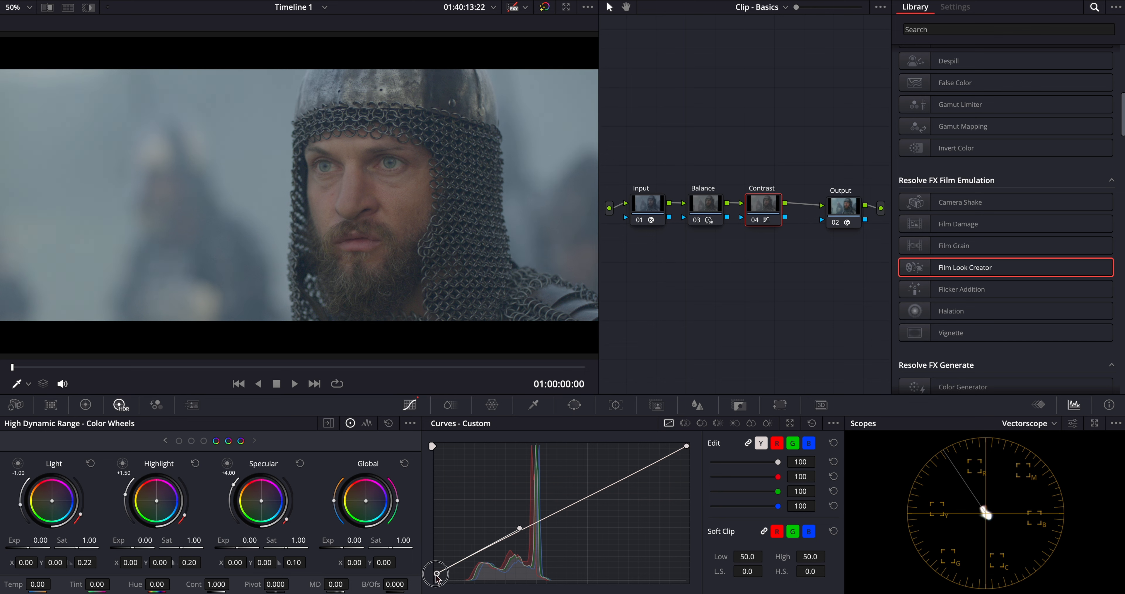
Step: Shape a smooth S-curve on the Contrast node with a slightly lowered white point, then compare the picture with that node bypassed
left_click_drag(520, 523, 545, 567)
left_click(686, 446)
left_click_drag(604, 490, 512, 469)
left_click_drag(687, 446, 686, 459)
left_click_drag(512, 470, 520, 456)
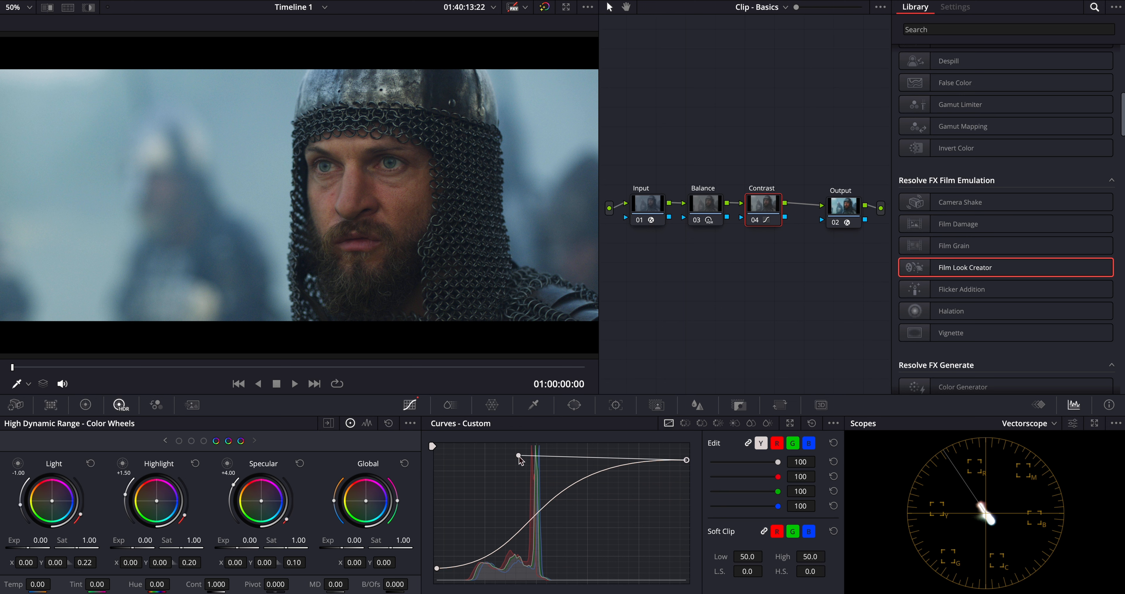
left_click(757, 222)
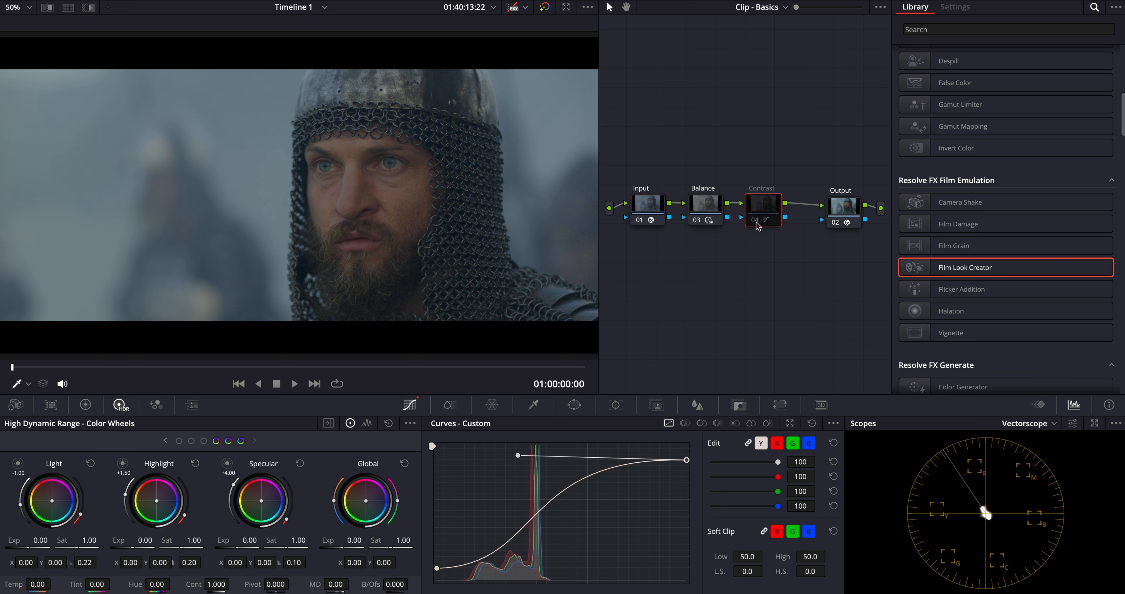
left_click(757, 222)
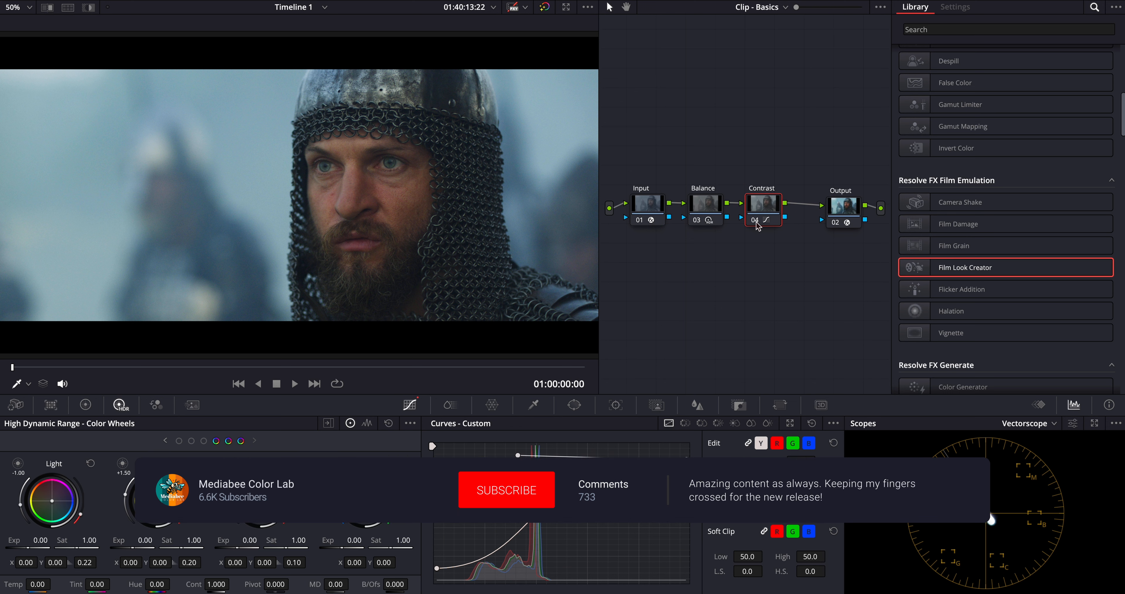
left_click(757, 222)
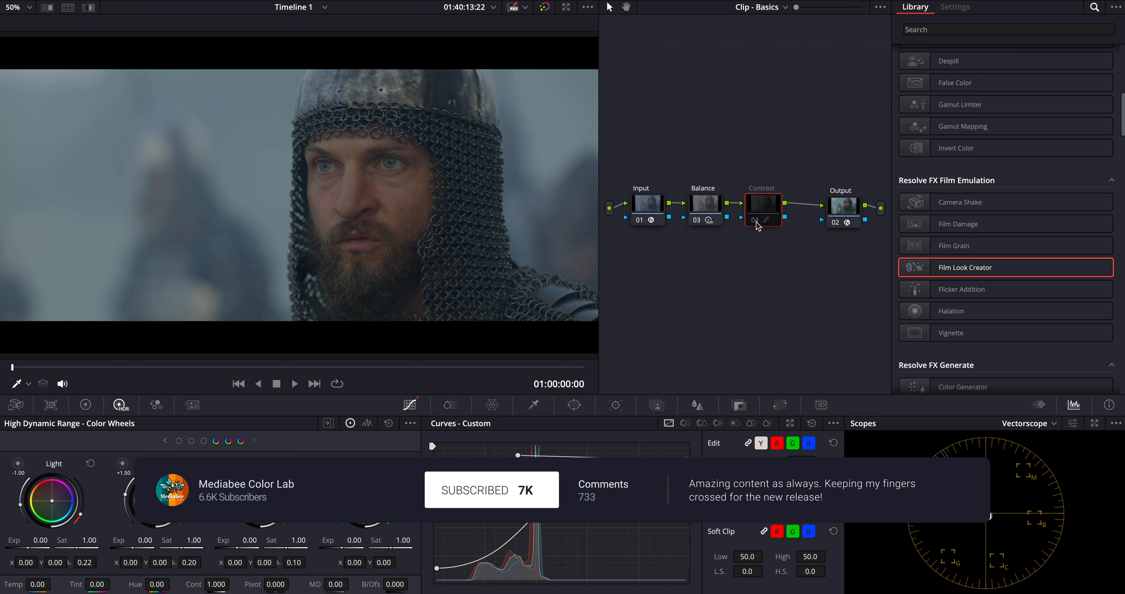
left_click(757, 221)
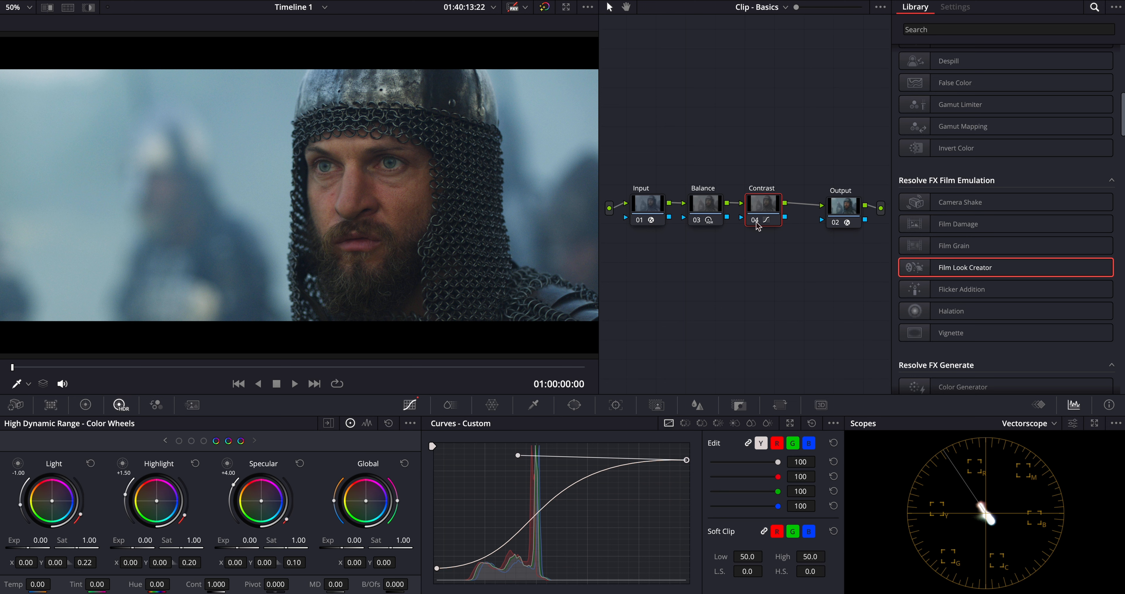
Step: Move the Input, Balance and Contrast nodes above the Output node and add three serial nodes after Contrast
left_click_drag(788, 172, 655, 246)
left_click_drag(650, 210, 651, 124)
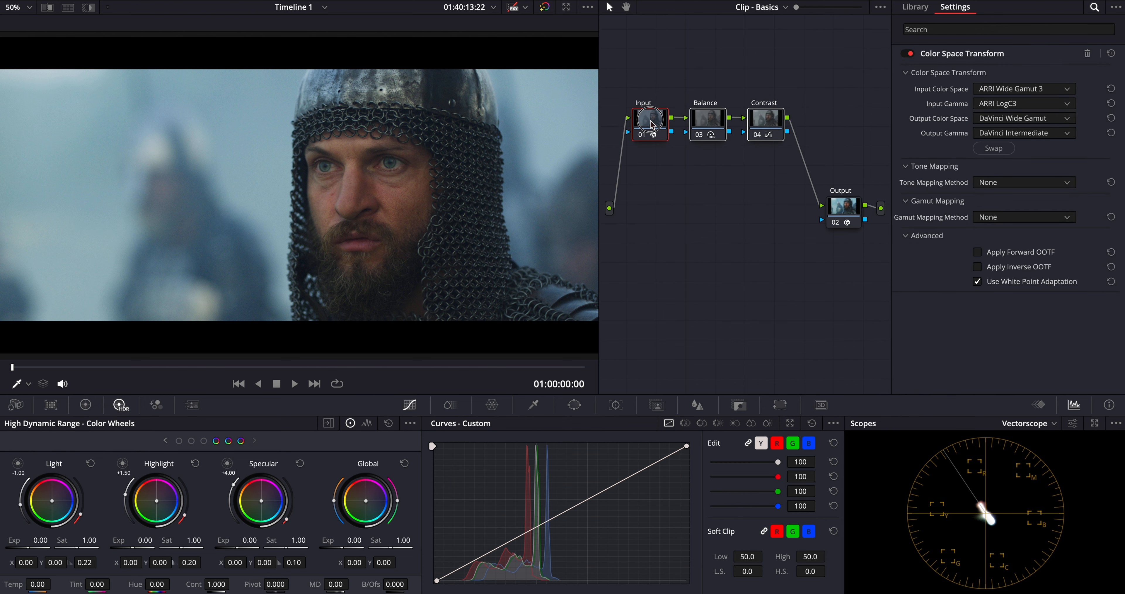
left_click(774, 122)
key("alt+s")
key("alt+s")
left_click_drag(638, 159, 732, 181)
key("alt+s")
Step: Split the last new node into two parallel branches joined by a mixer, and space the branch nodes and mixer apart
right_click(733, 181)
mouse_move(760, 241)
left_click(885, 265)
left_click_drag(729, 225, 730, 243)
left_click_drag(729, 178, 730, 184)
left_click_drag(787, 189, 785, 218)
Step: Name the upper branch node Dehancer and apply the Dehancer Pro 7.2.1 effect to it
left_click(728, 188)
type("Dehancer")
key("Return")
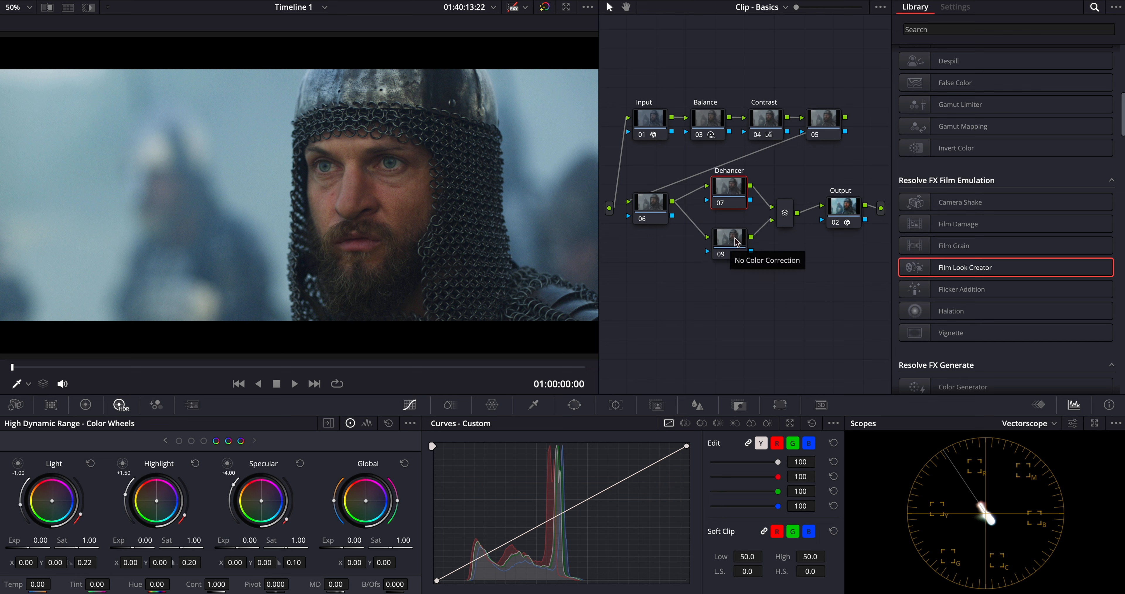
scroll(957, 286, "down", 8)
scroll(957, 286, "up", 8)
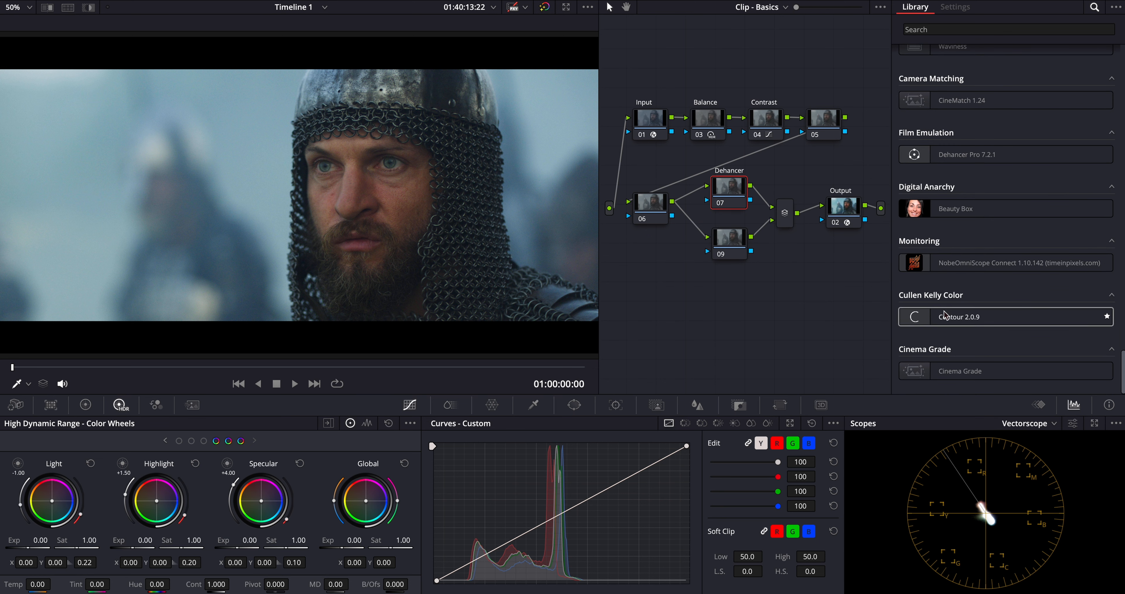
left_click_drag(961, 155, 734, 199)
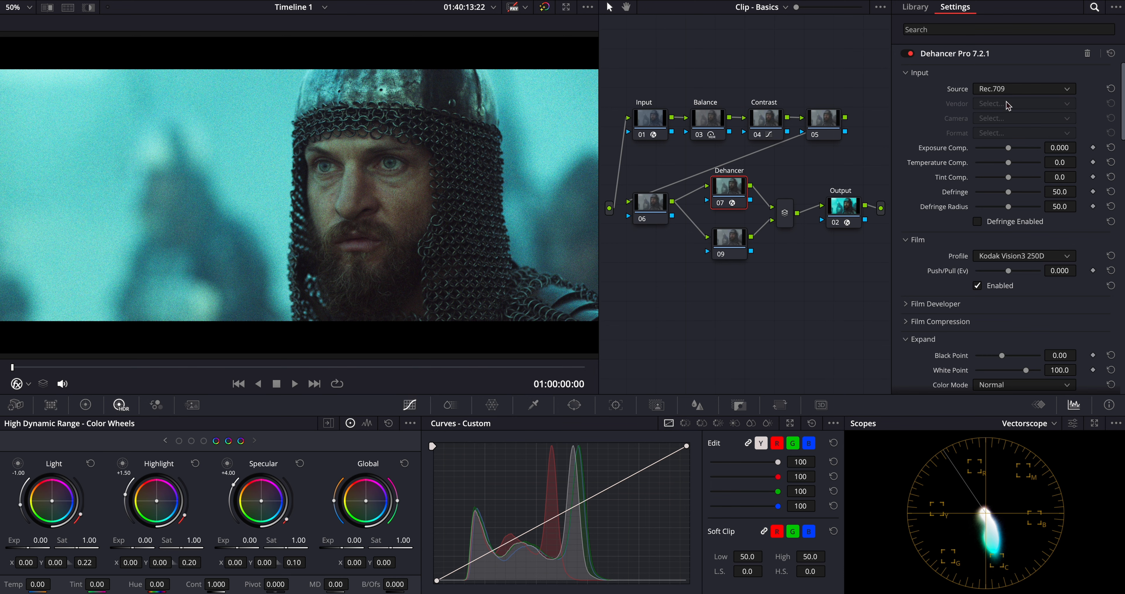
Step: Configure Dehancer with the DVR WG/Intermediate source, all tools disabled and quality set to High - slow
left_click(1009, 117)
left_click(1036, 164)
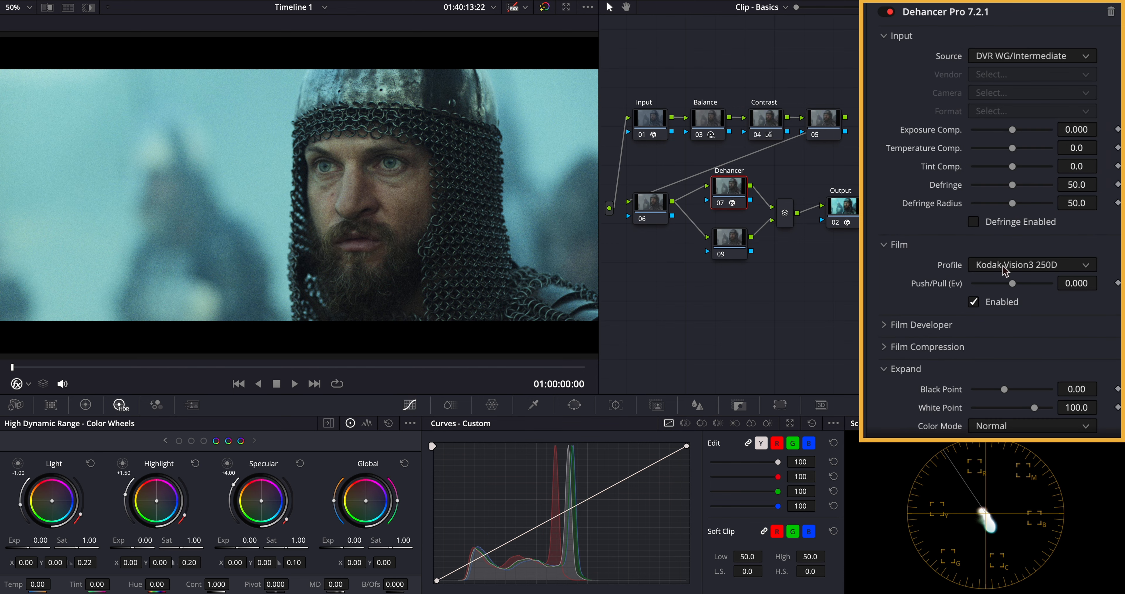
scroll(1004, 271, "down", 10)
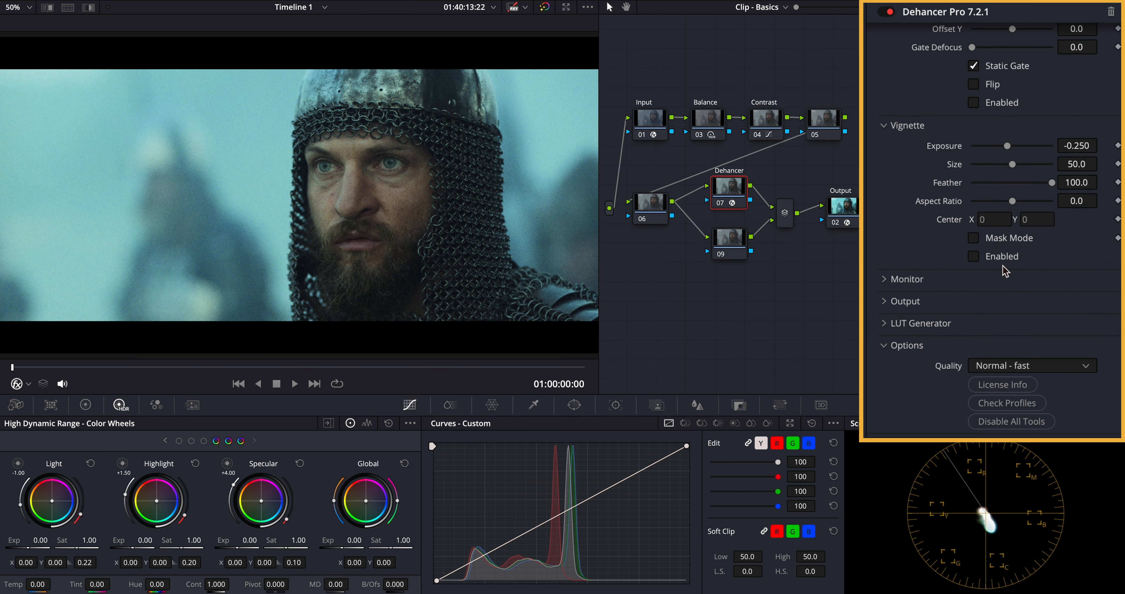
left_click(1017, 428)
left_click(1079, 376)
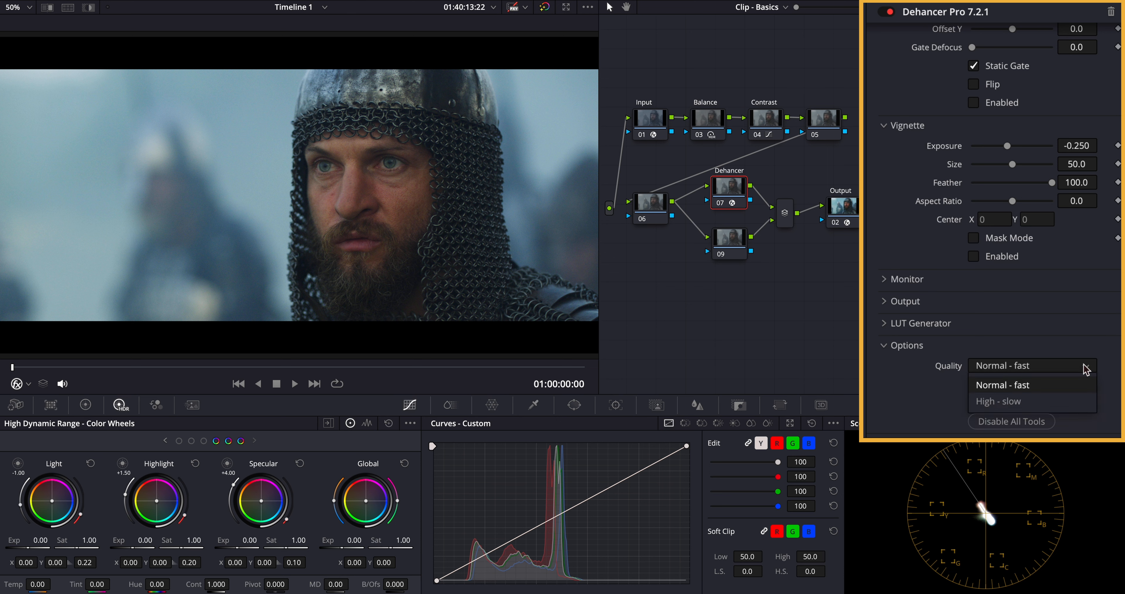
left_click(1023, 399)
Step: Enable Dehancer's Print stage with the Kodak 2383 Print Film profile
scroll(937, 372, "up", 12)
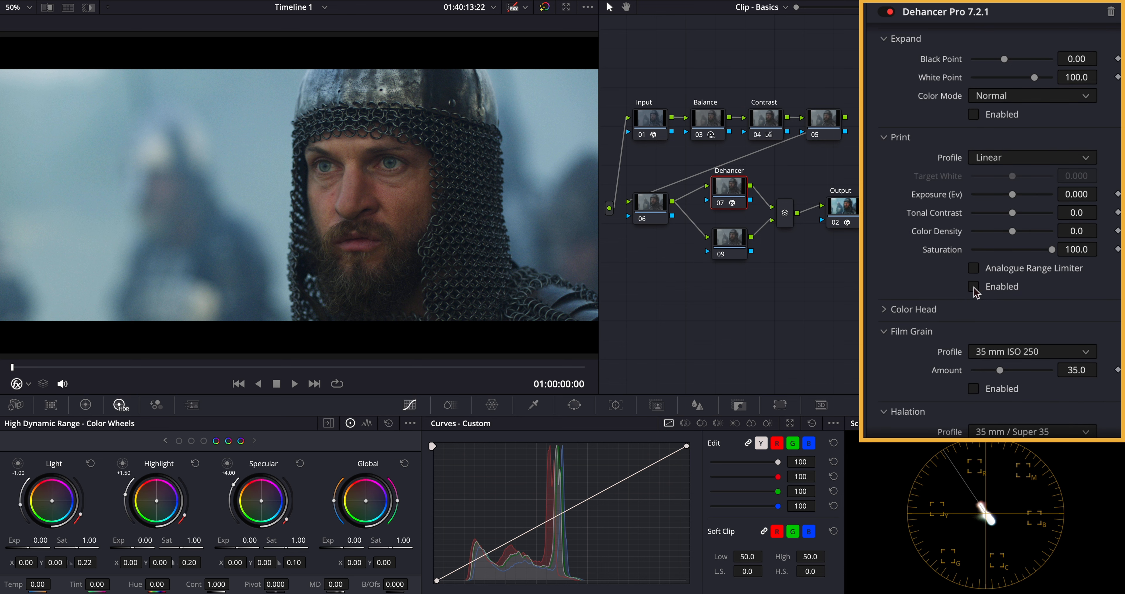
left_click(1042, 158)
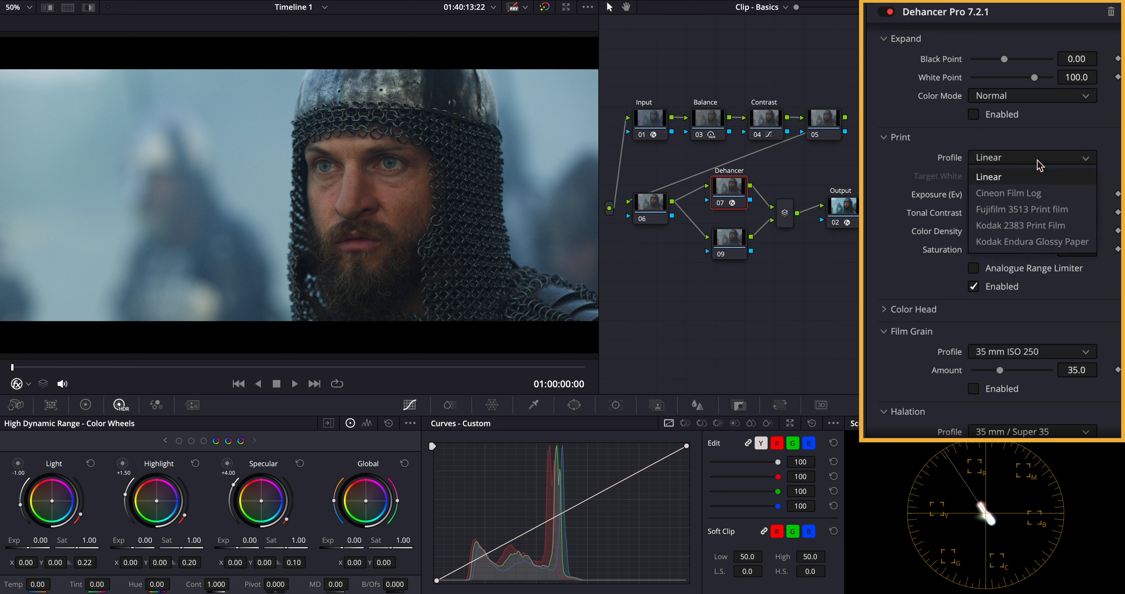
left_click(1026, 227)
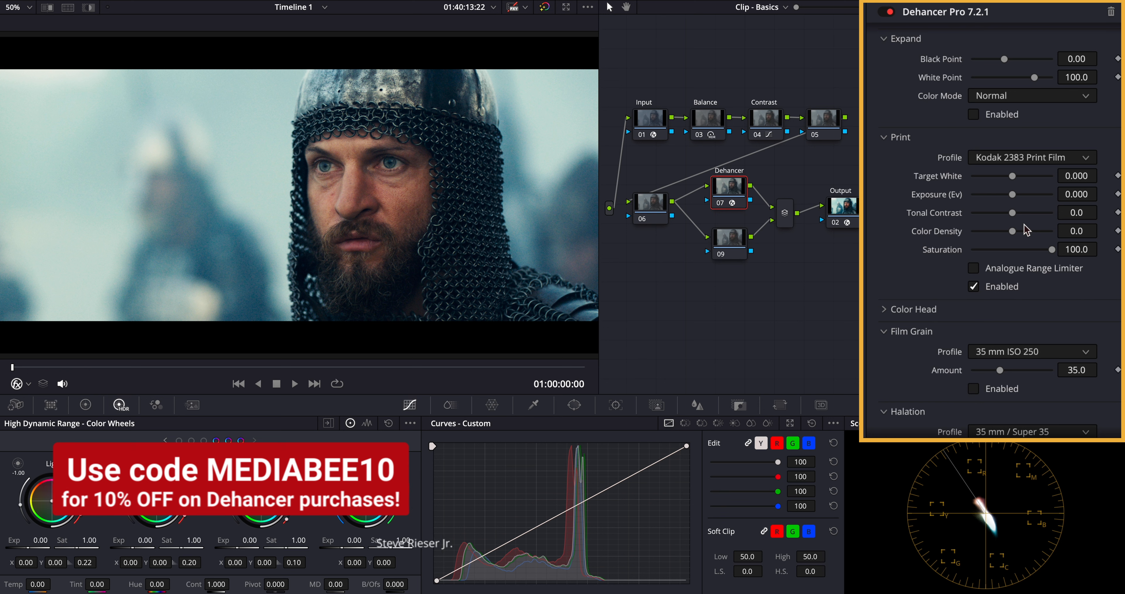
Step: Enable Dehancer's Film stage with the Fujichrome CDU-II (cross) profile and compare the picture with the node bypassed
scroll(1025, 228, "up", 5)
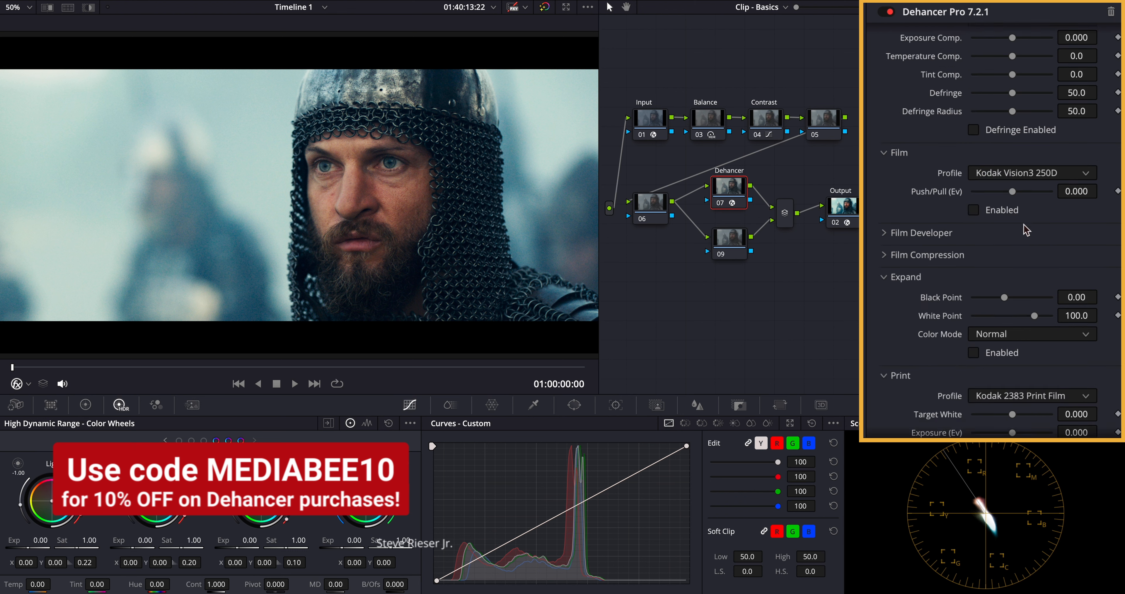
left_click(974, 219)
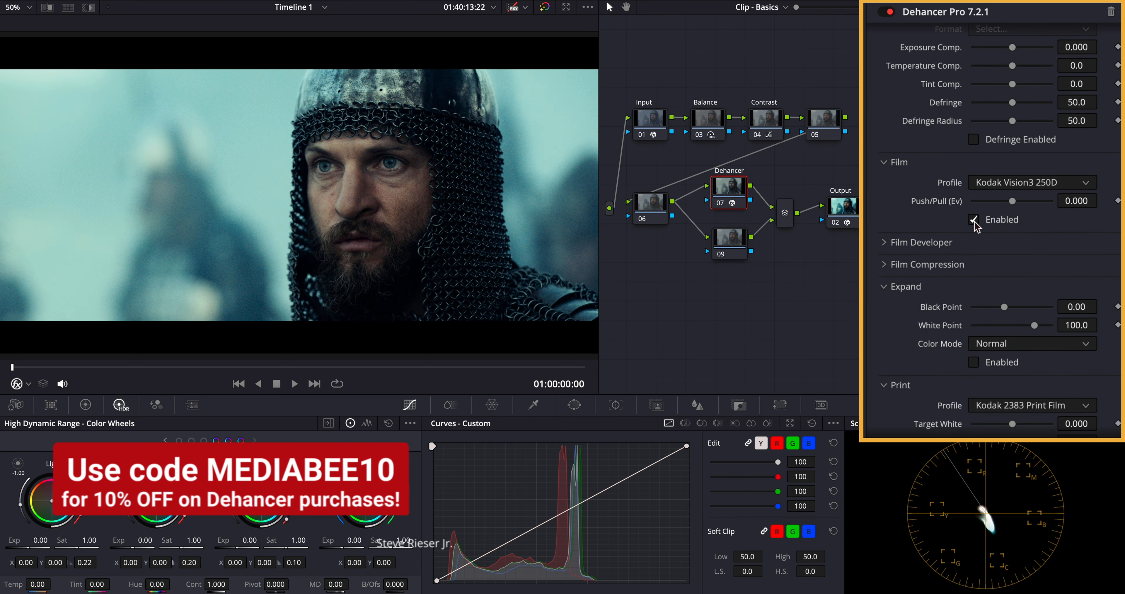
left_click(1034, 188)
scroll(1039, 251, "up", 10)
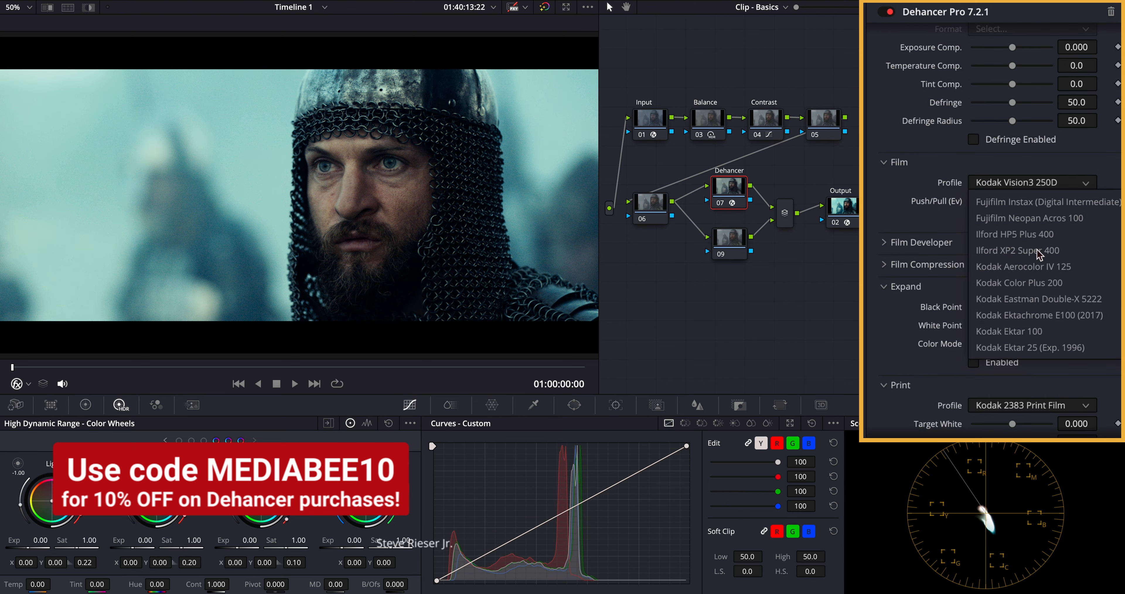
scroll(1038, 253, "down", 1)
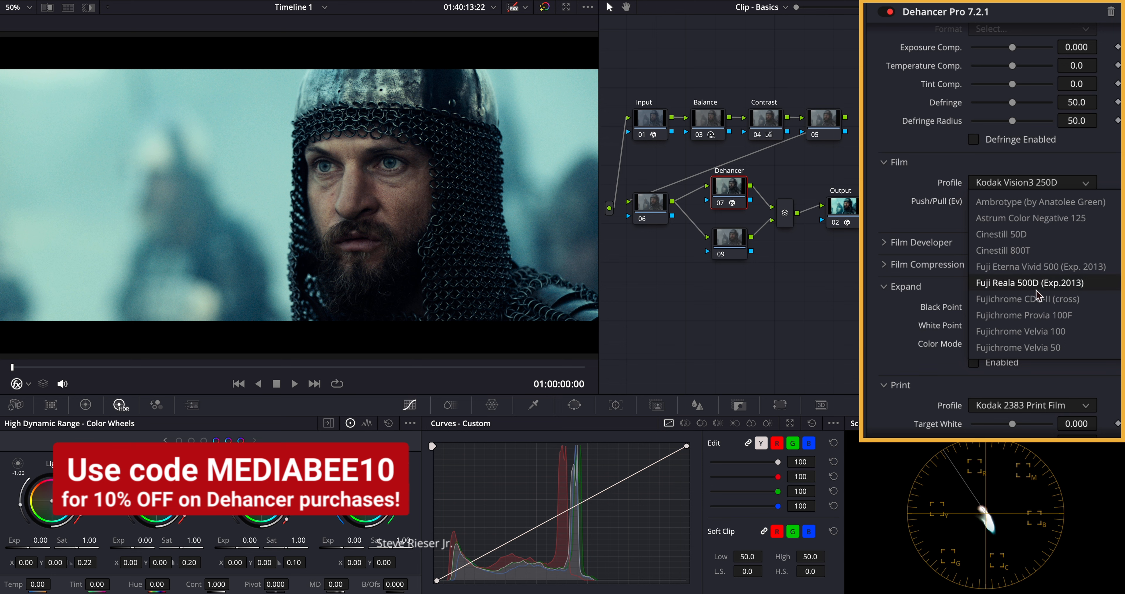
left_click(1036, 300)
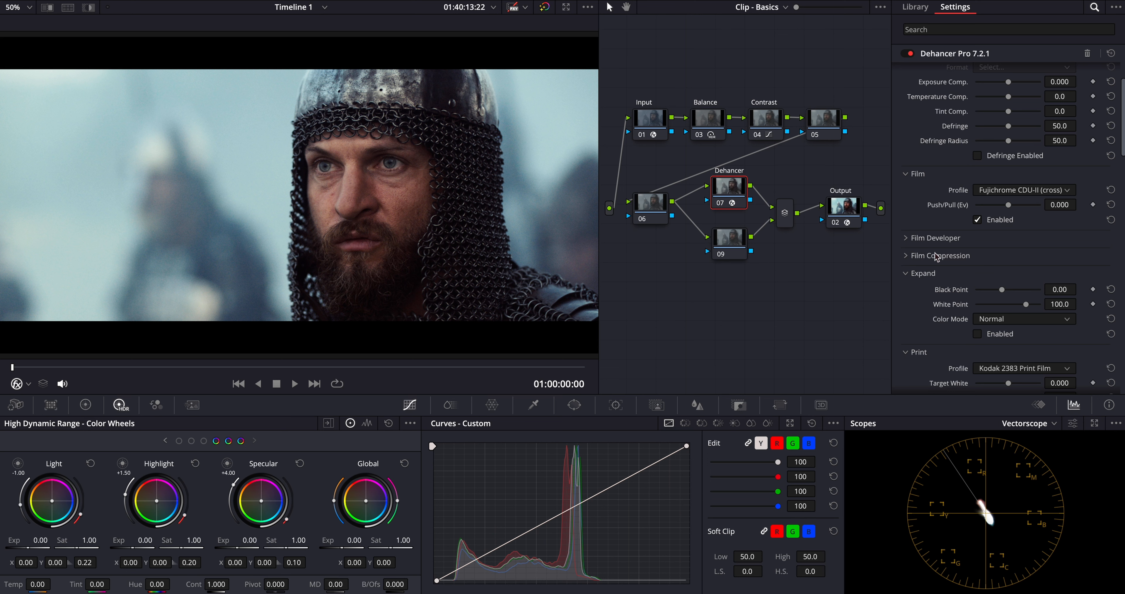
left_click(721, 206)
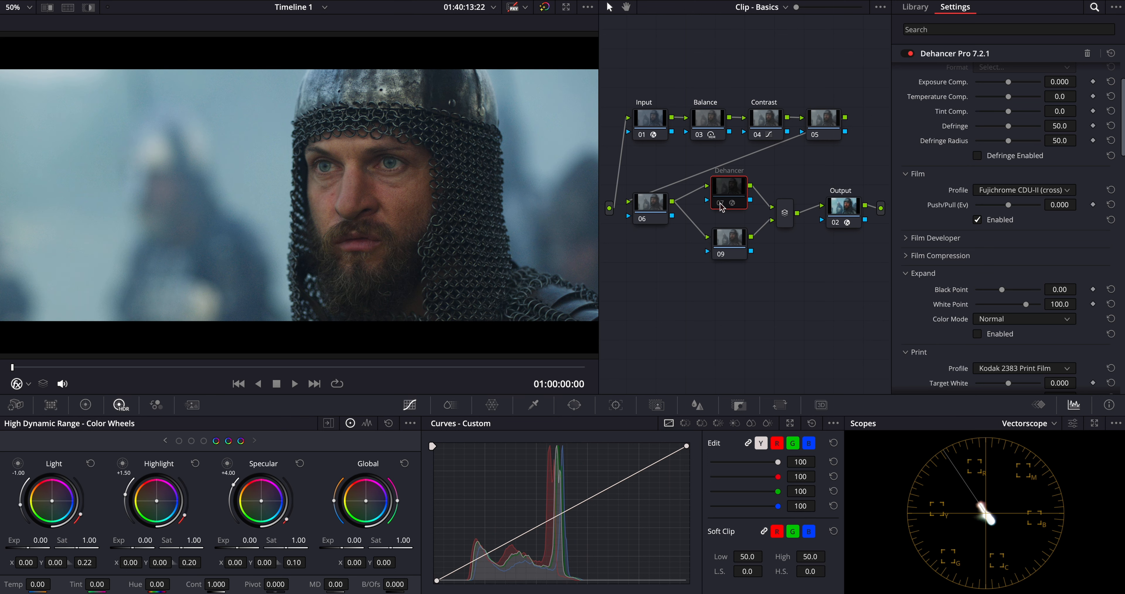
left_click(721, 206)
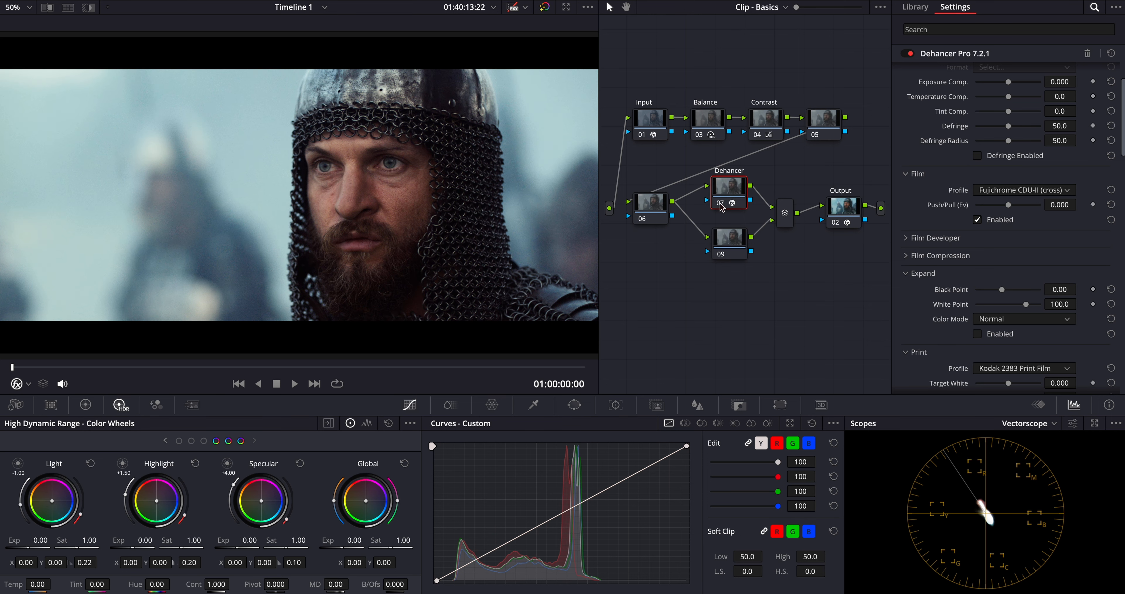
left_click(721, 205)
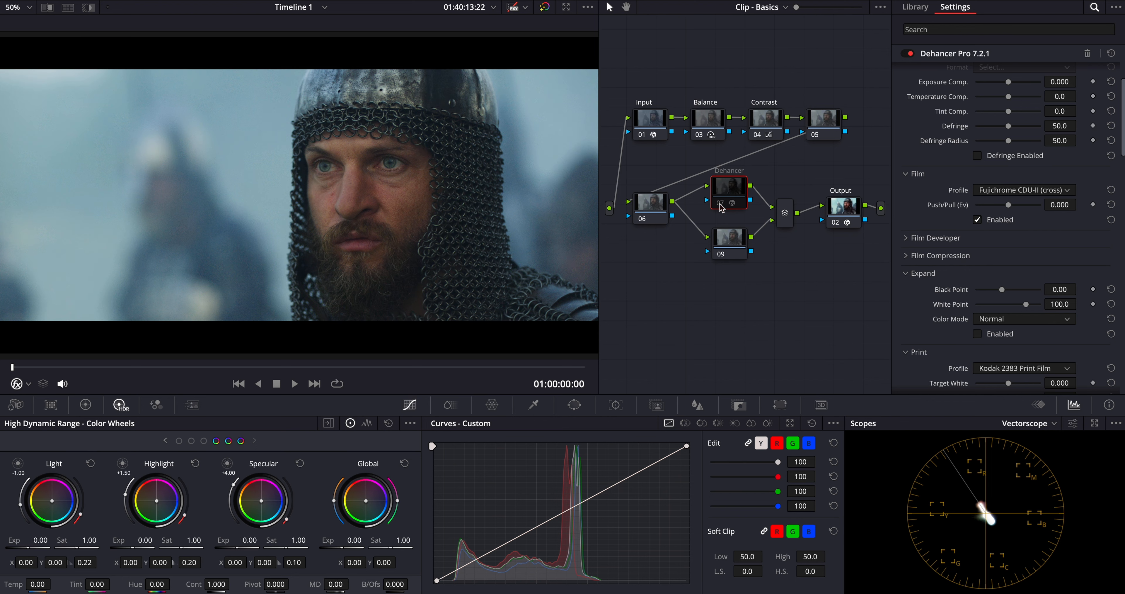
left_click(721, 206)
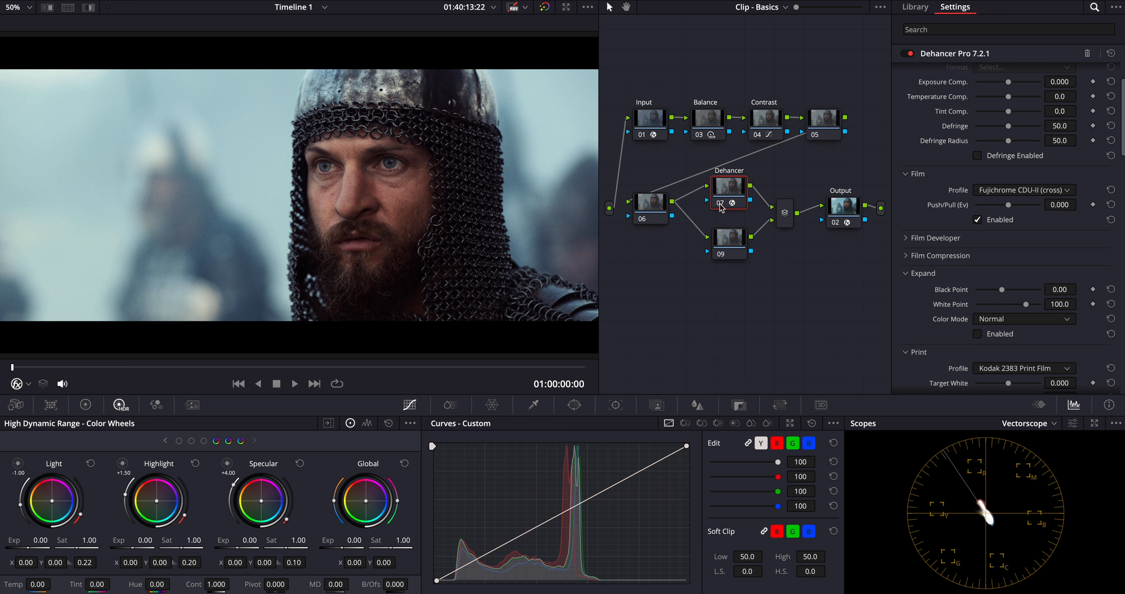
Step: Name the lower branch node Film Look, apply Film Look Creator to it, and compare the picture with the node bypassed
left_click(727, 240)
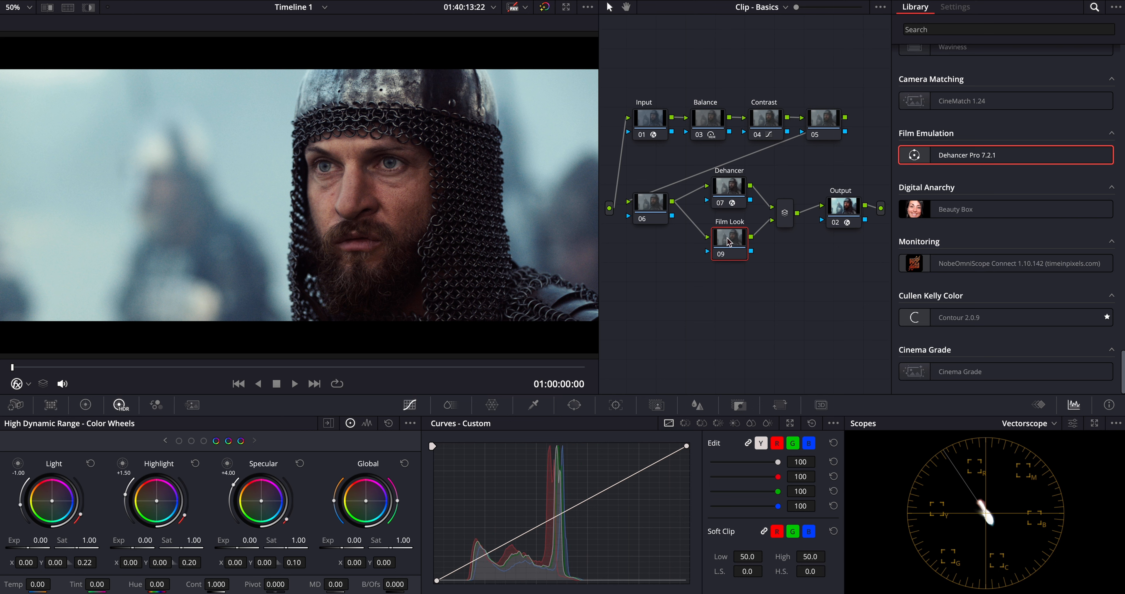
scroll(1004, 219, "down", 10)
left_click_drag(1004, 156, 731, 241)
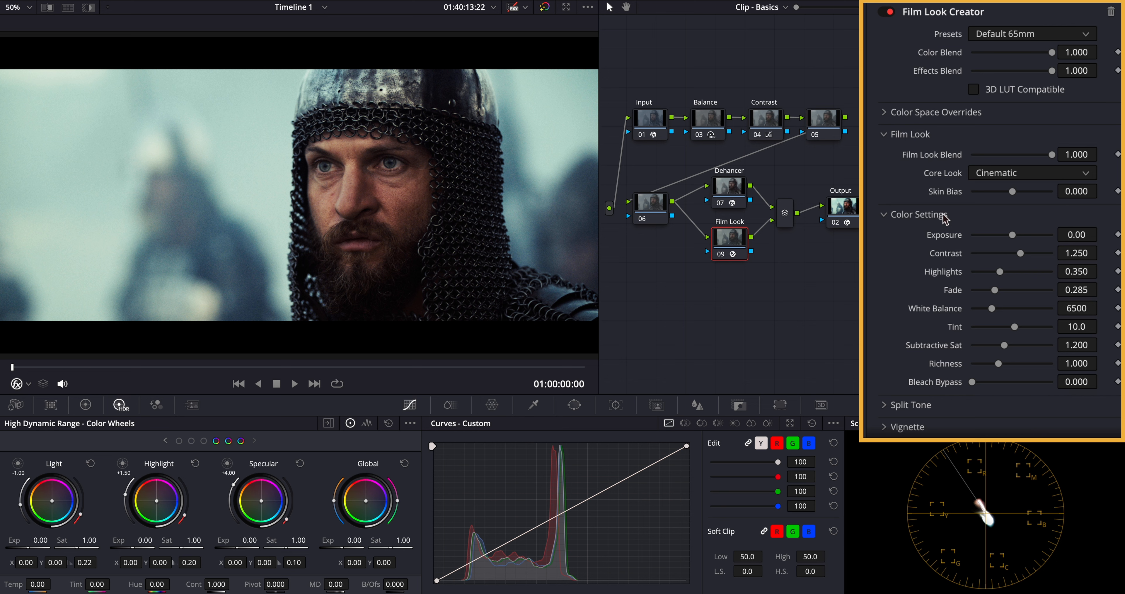
left_click(722, 255)
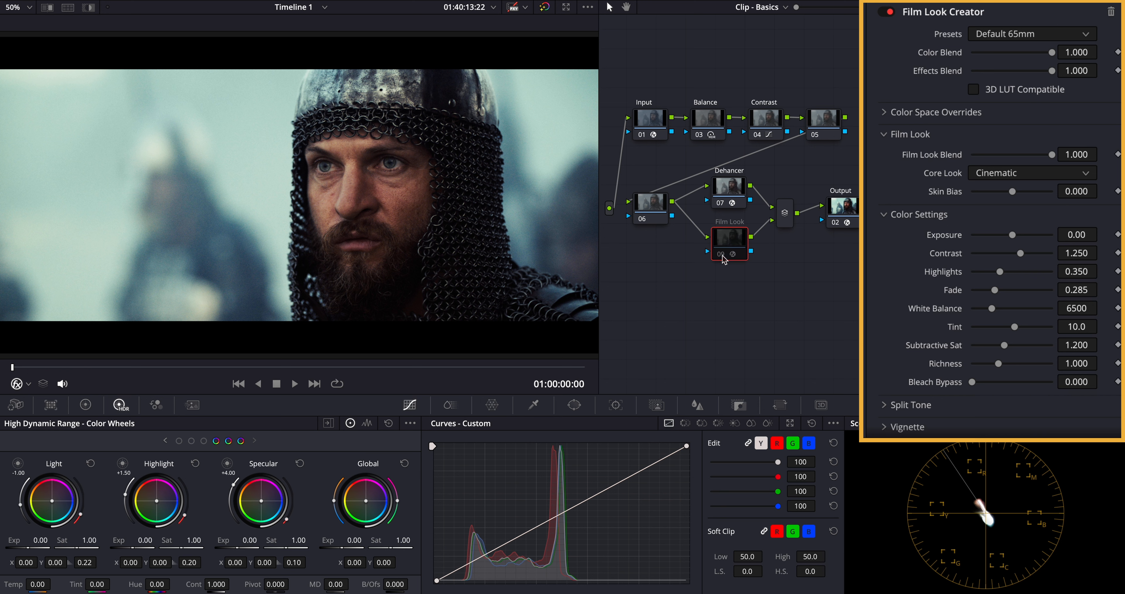
left_click(722, 255)
left_click(723, 255)
left_click(722, 255)
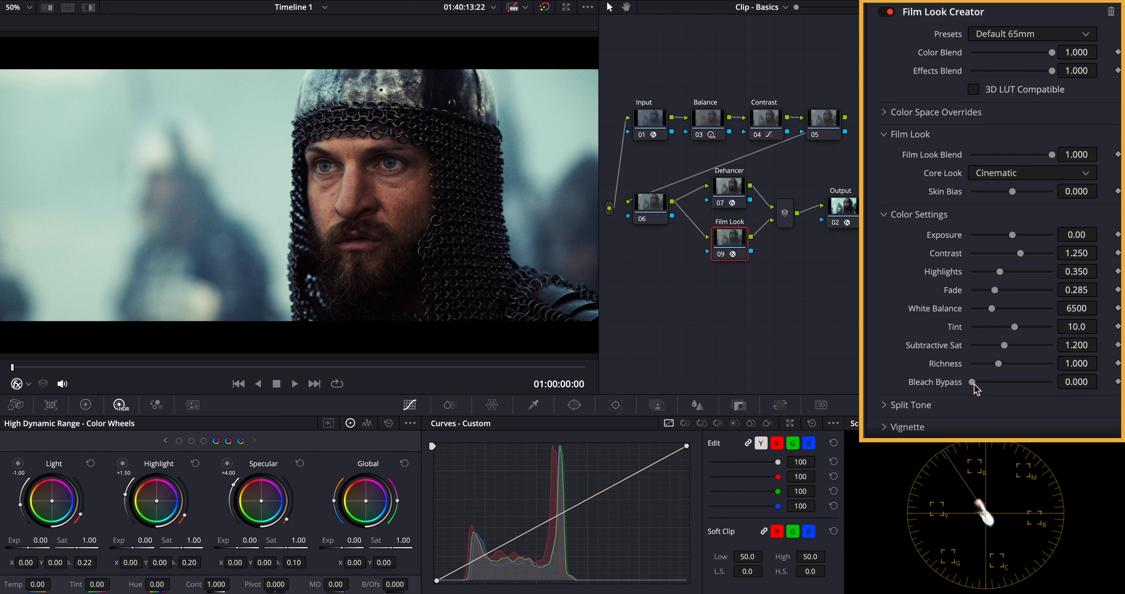
Step: Set Film Look Creator's Bleach Bypass to about 0.138 and compare the picture with the Film Look node bypassed
left_click_drag(973, 384, 983, 383)
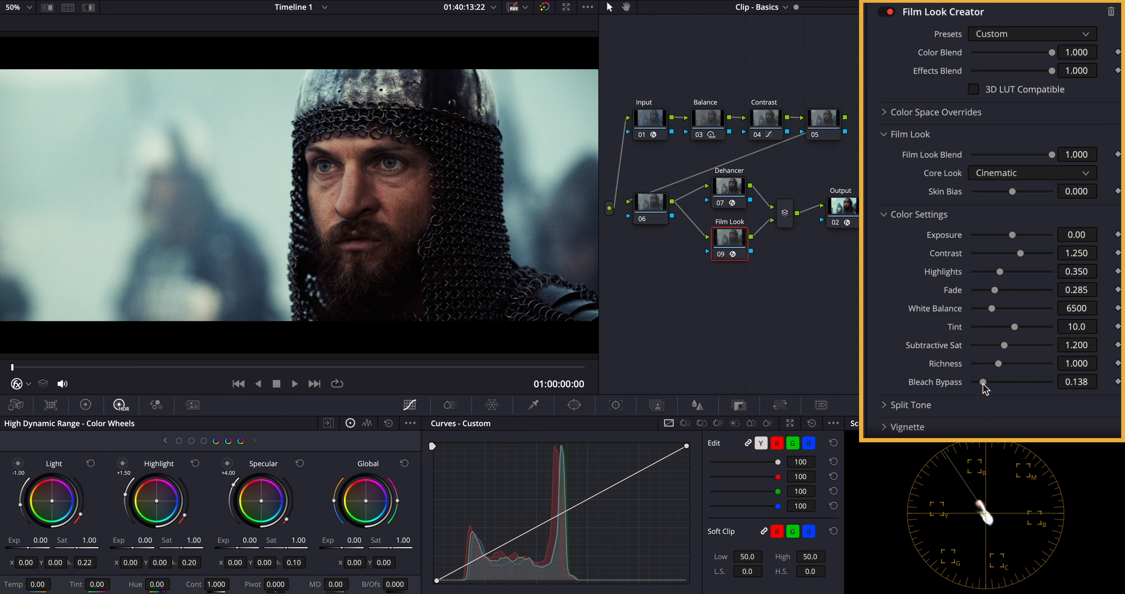
left_click(722, 255)
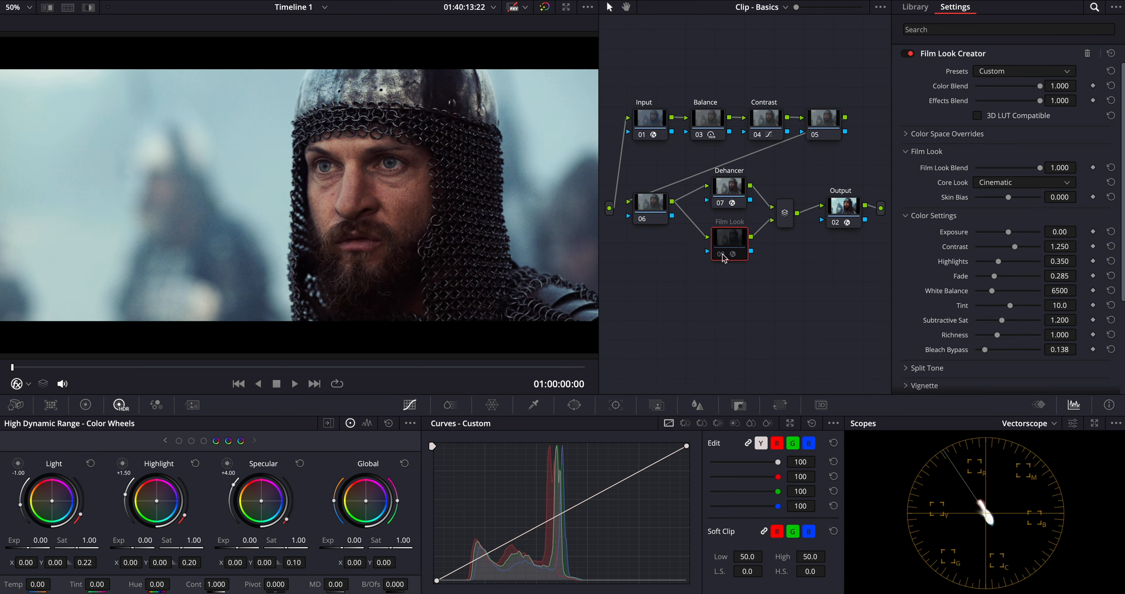
left_click(722, 256)
left_click(721, 255)
left_click(722, 255)
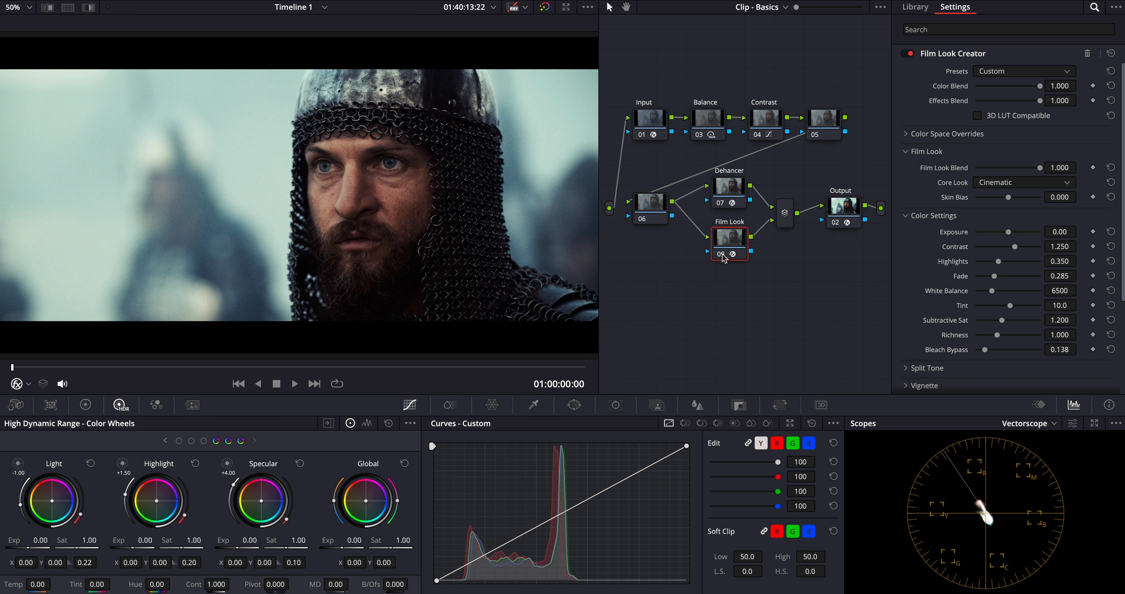
Step: Name node 05 Window and add a gradient window to it, rotated to about -95.6
left_click(832, 124)
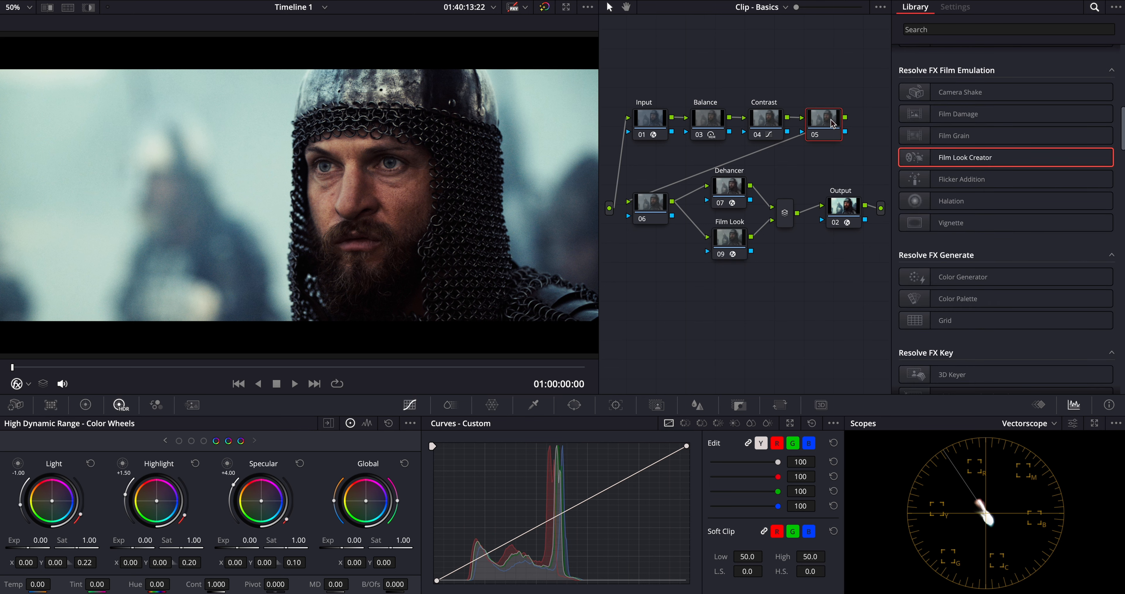
type("Window")
left_click(573, 404)
left_click(447, 579)
left_click_drag(302, 327, 395, 221)
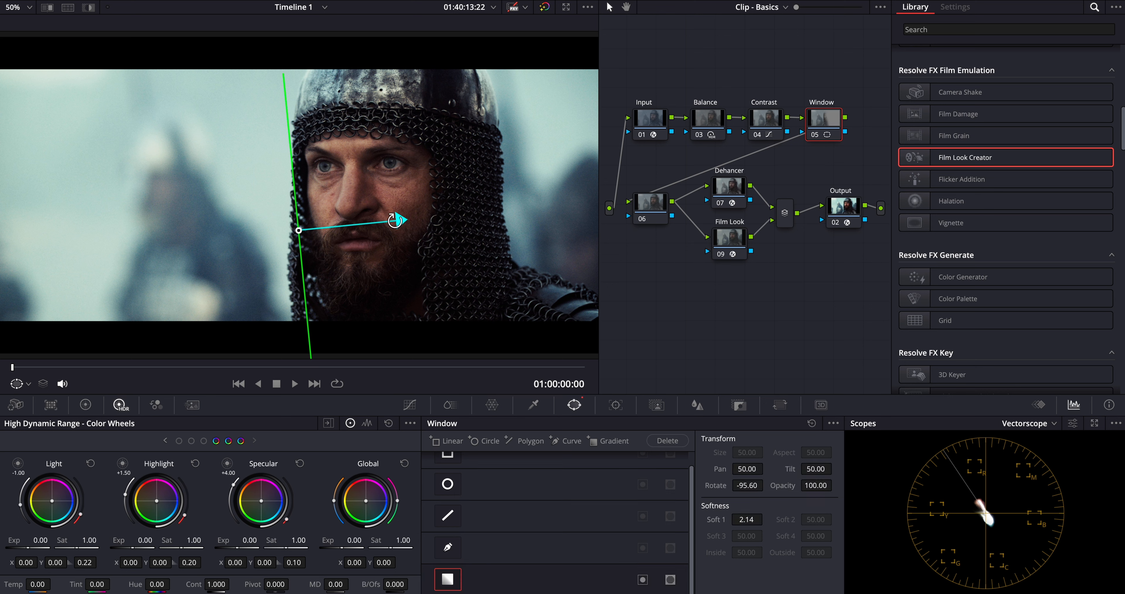
Step: Adjust the gradient window to about pan 40.99, rotation -100.68 and softness 9.58, check its matte, and hide the window overlay
left_click_drag(298, 230, 394, 150)
key("shift+h")
key("shift+h")
key("shift+h")
key("shift+h")
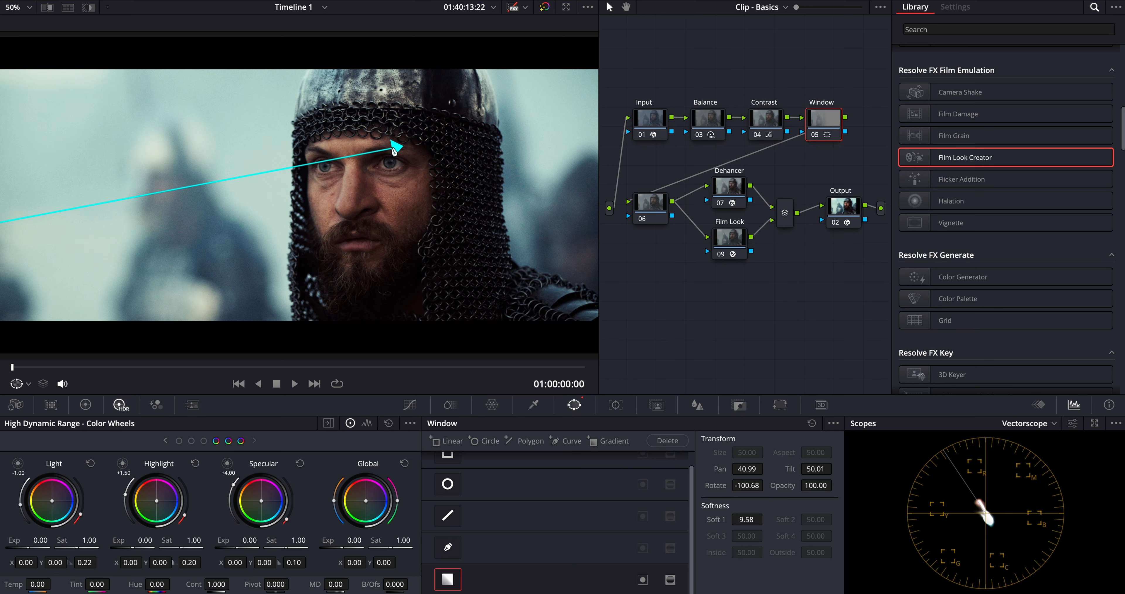
left_click(28, 383)
left_click(32, 406)
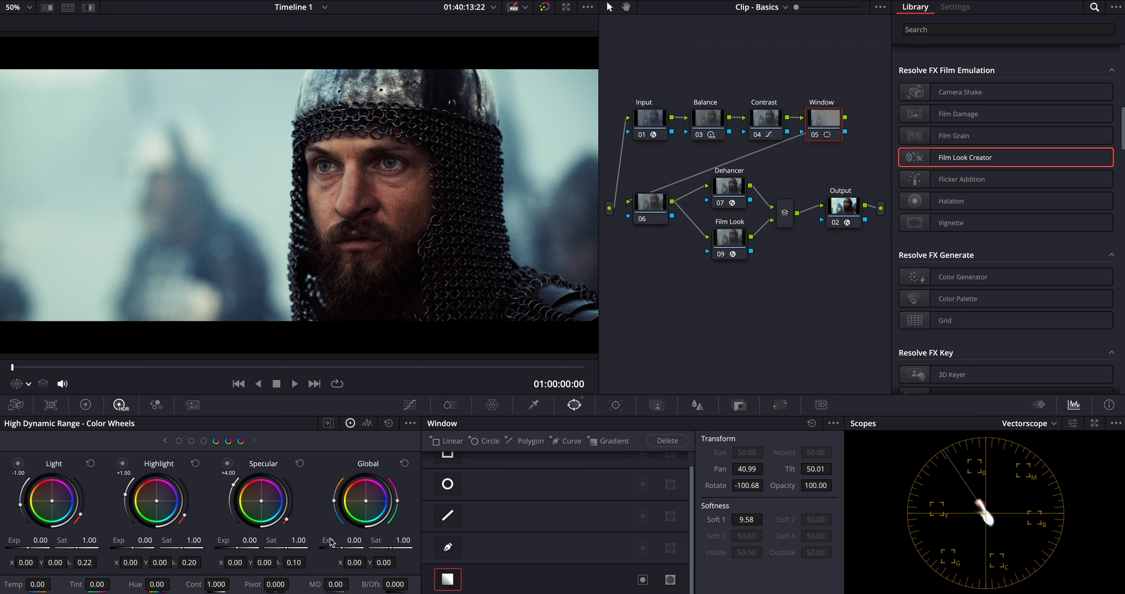
Step: Lower the Window node's HDR Global exposure to about -1.72 and compare the picture with the node bypassed
left_click_drag(336, 545, 501, 311)
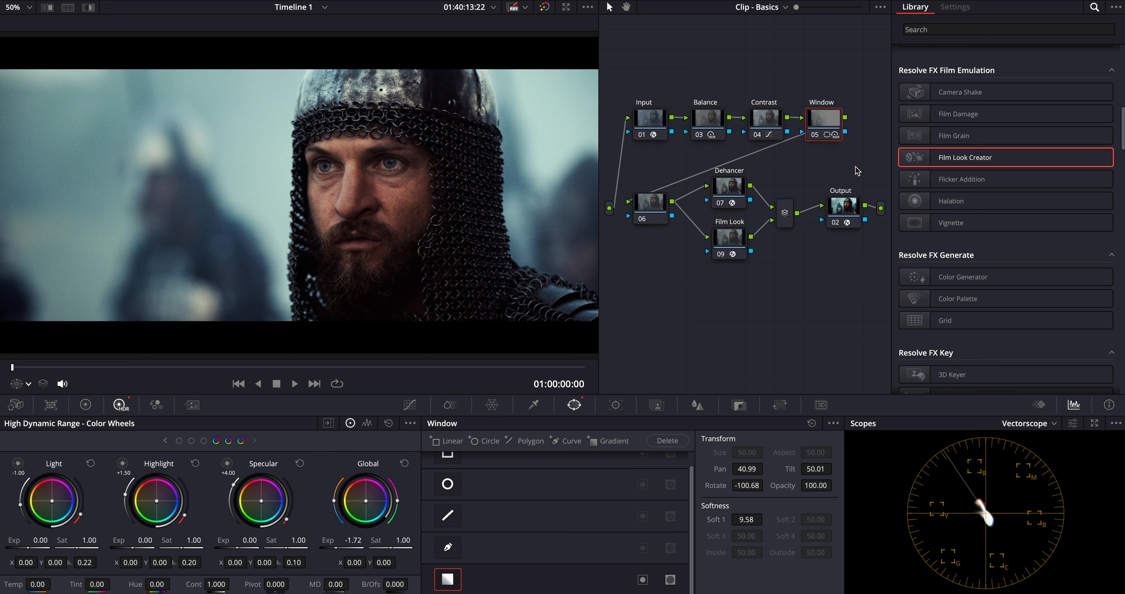
left_click(815, 135)
left_click(815, 136)
left_click(815, 136)
left_click(815, 136)
Step: Name node 06 Colorslice and raise the Skin density in its ColorSlice settings
left_click(650, 204)
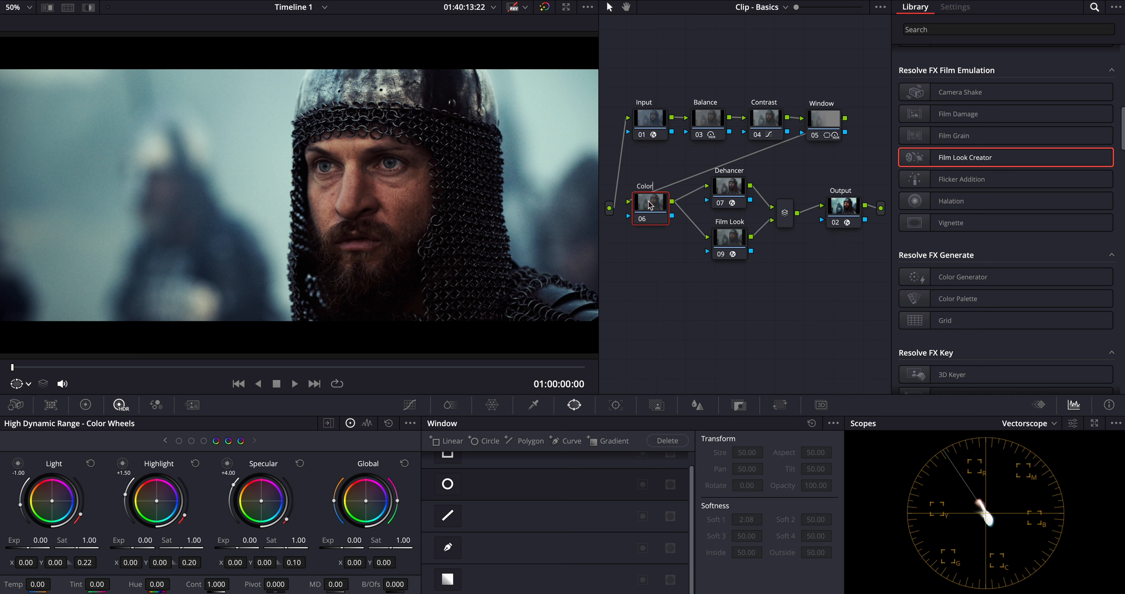
type("ce")
key("Return")
left_click(450, 406)
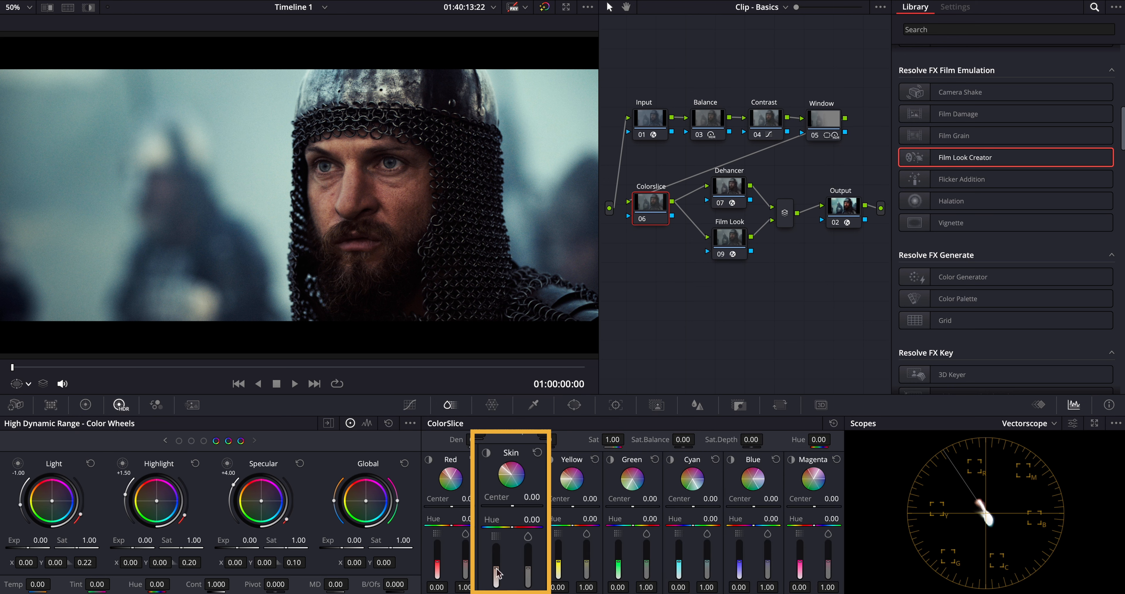
left_click_drag(496, 569, 497, 558)
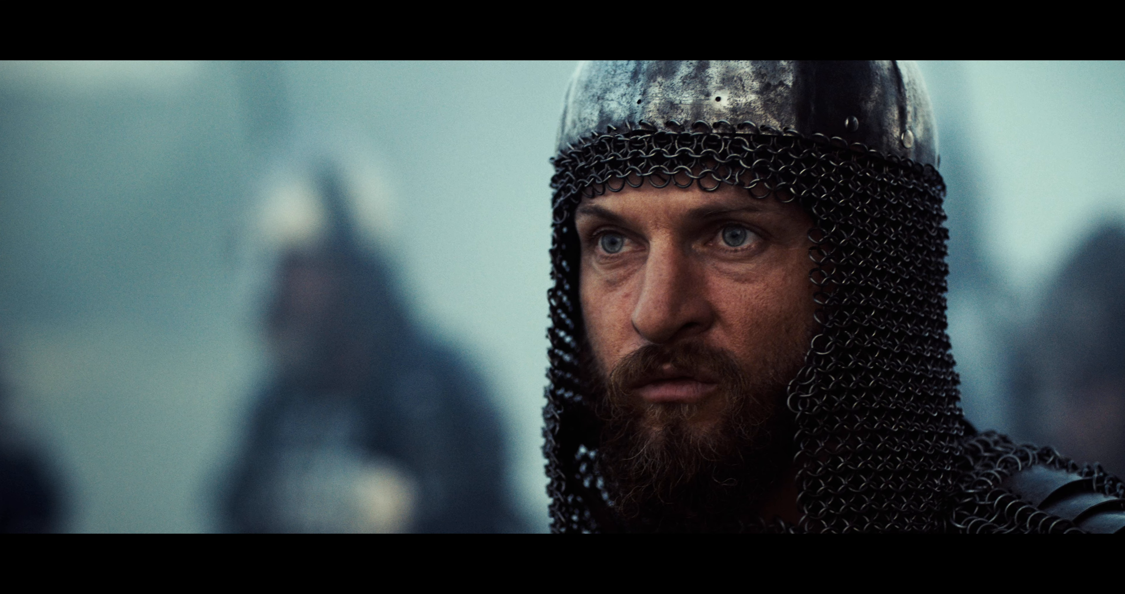